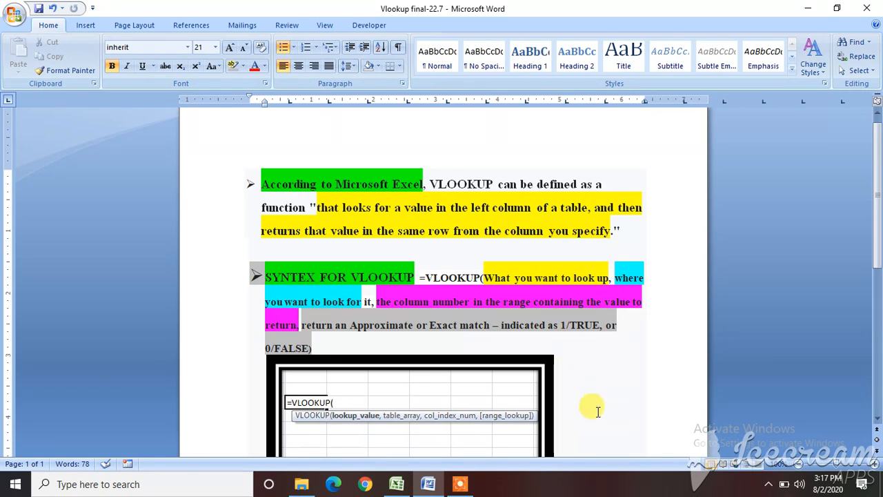
- Switch to the Excel workbook, look over the Using Vlook up and TABLE Array sheets, and discard the pending VLOOKUP entry in Sheet3's J8
{"action": "left_click", "coordinate": [396, 484]}
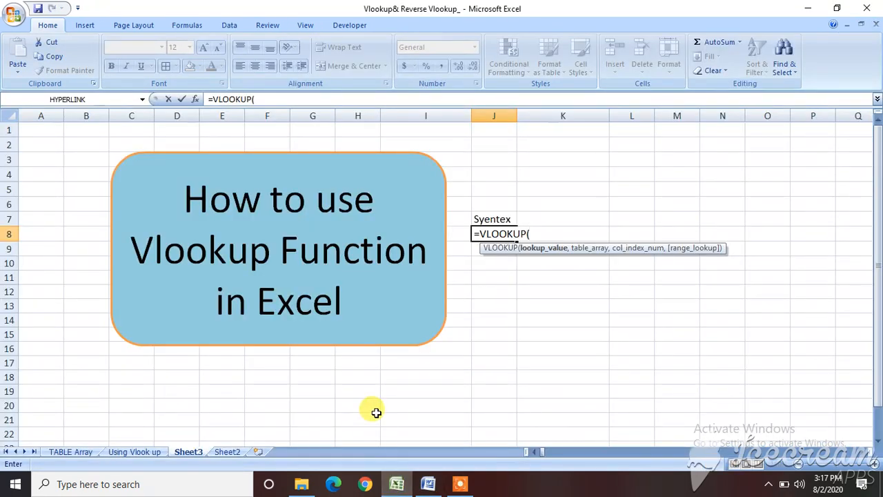
{"action": "left_click", "coordinate": [139, 453]}
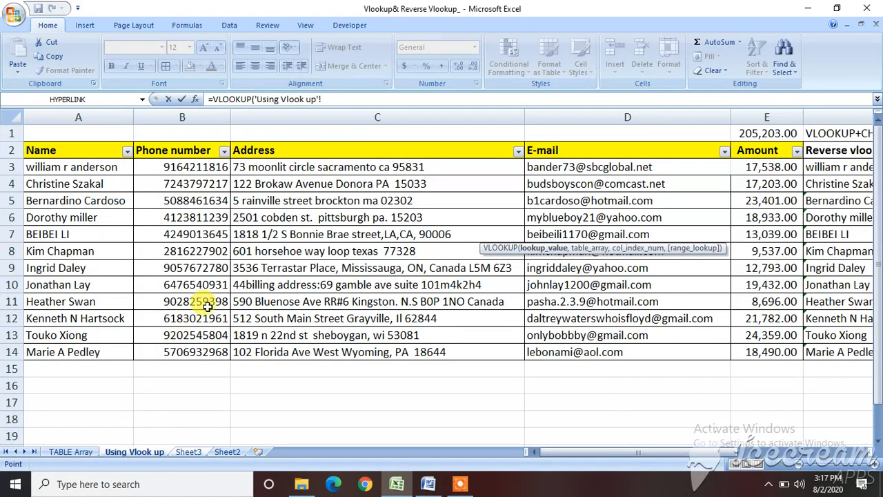
{"action": "left_click", "coordinate": [70, 452]}
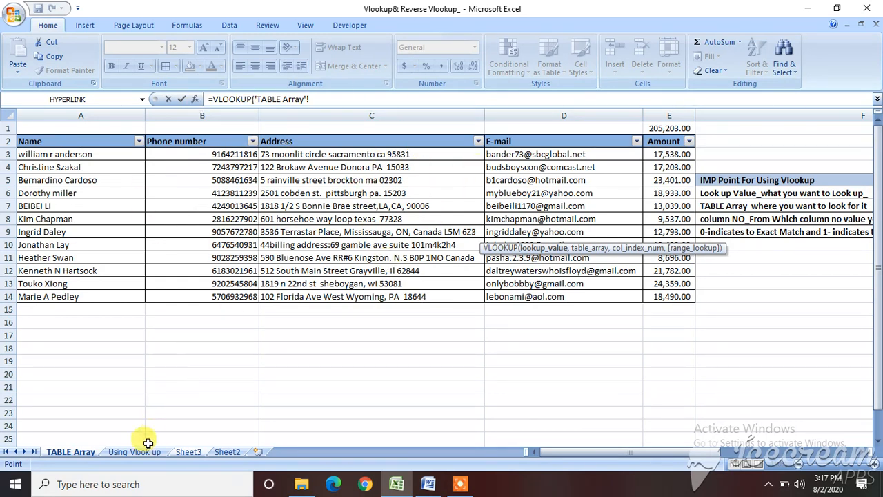
{"action": "left_click", "coordinate": [125, 455]}
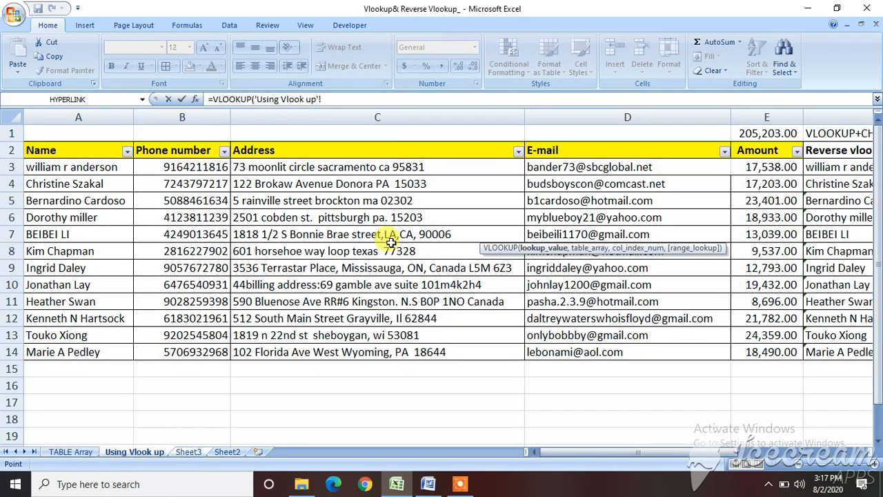
{"action": "left_click", "coordinate": [458, 212]}
{"action": "key", "text": "Escape"}
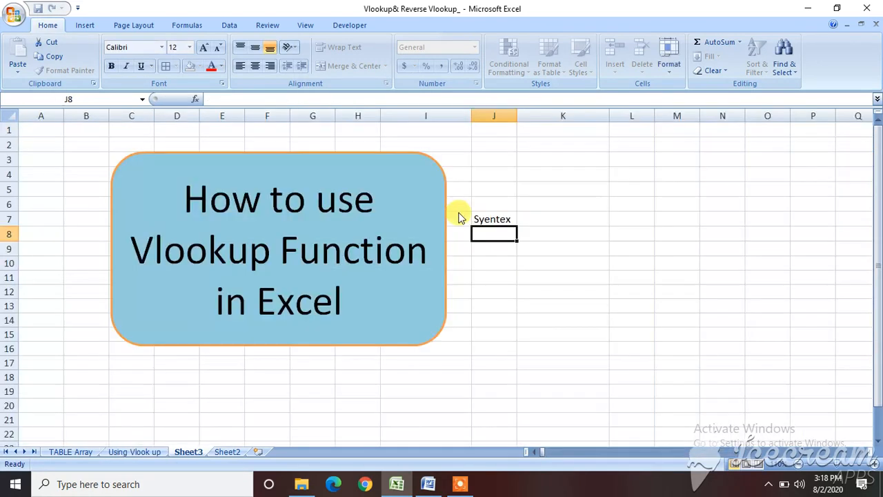
- Clear the existing Amount formulas in E3:E14 on the Using Vlook up sheet
{"action": "key", "text": "ctrl+Page_Up"}
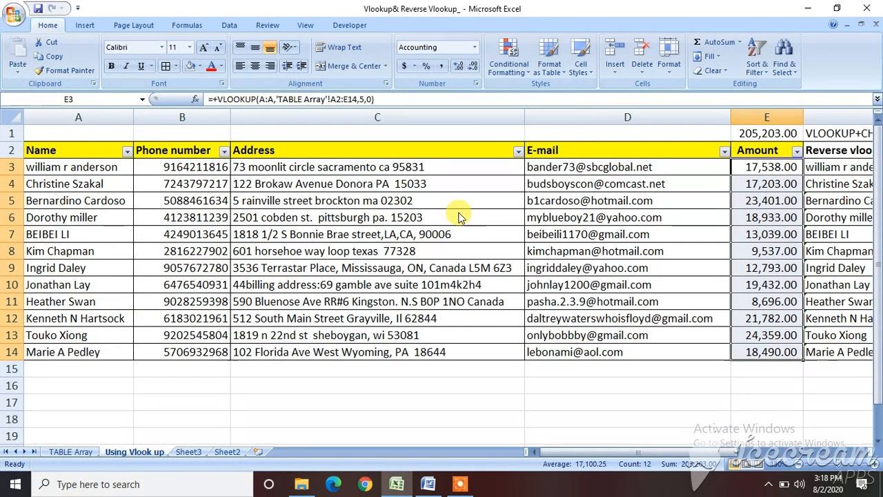
{"action": "key", "text": "Left"}
{"action": "key", "text": "Right"}
{"action": "key", "text": "ctrl+shift+Down"}
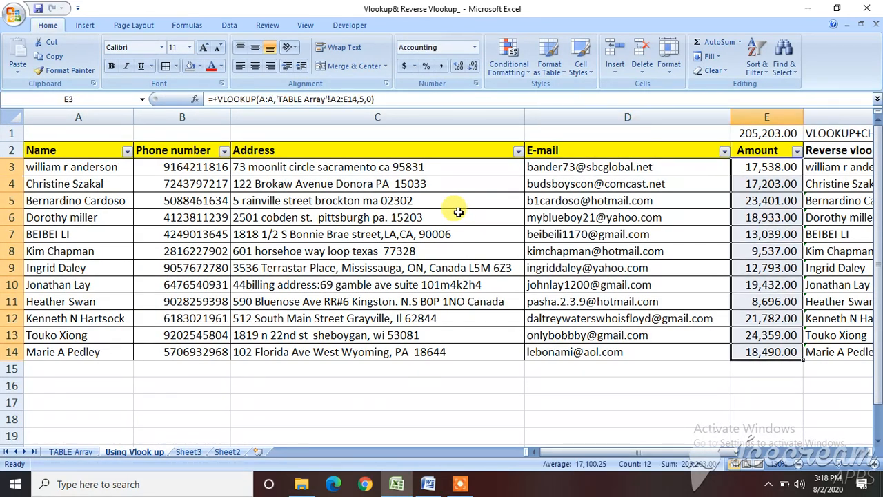
{"action": "key", "text": "Delete"}
{"action": "key", "text": "Left"}
{"action": "key", "text": "Right"}
{"action": "key", "text": "Left"}
{"action": "key", "text": "Right"}
{"action": "key", "text": "Left"}
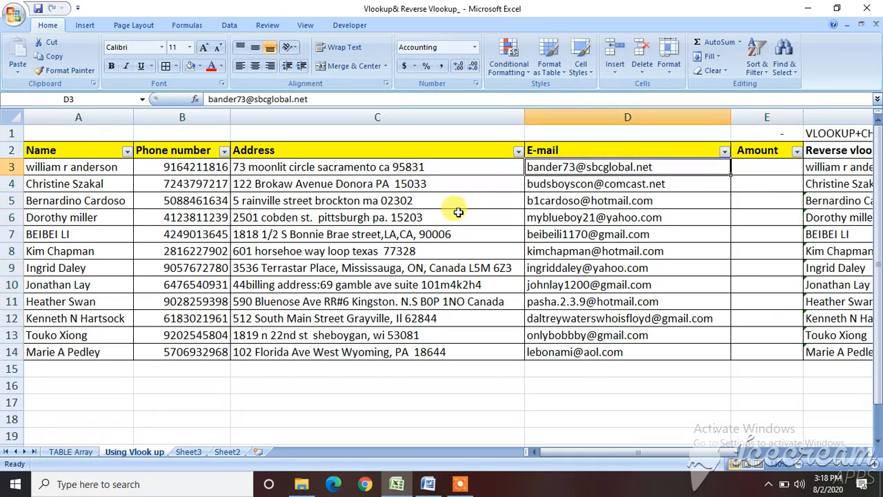
{"action": "key", "text": "Right"}
{"action": "key", "text": "Left"}
{"action": "key", "text": "Right"}
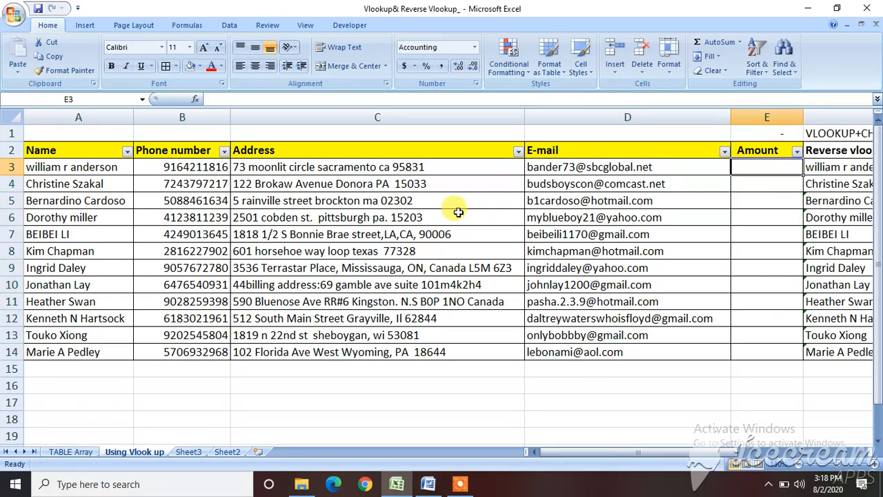
- Review the header row from Name to Amount on the Using Vlook up sheet and the source table on TABLE Array
{"action": "key", "text": "Down"}
{"action": "key", "text": "Left"}
{"action": "key", "text": "Up"}
{"action": "key", "text": "Home"}
{"action": "key", "text": "Up"}
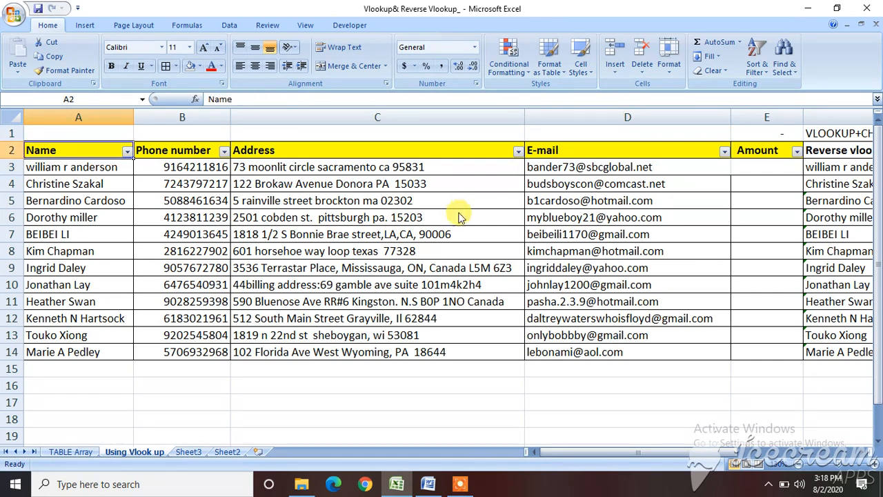
{"action": "key", "text": "Right"}
{"action": "key", "text": "Right"}
{"action": "key", "text": "Right"}
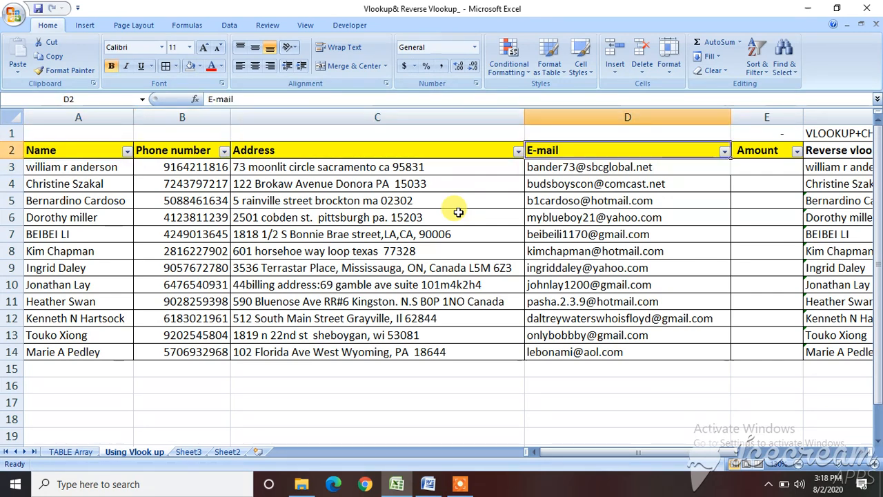
{"action": "key", "text": "Right"}
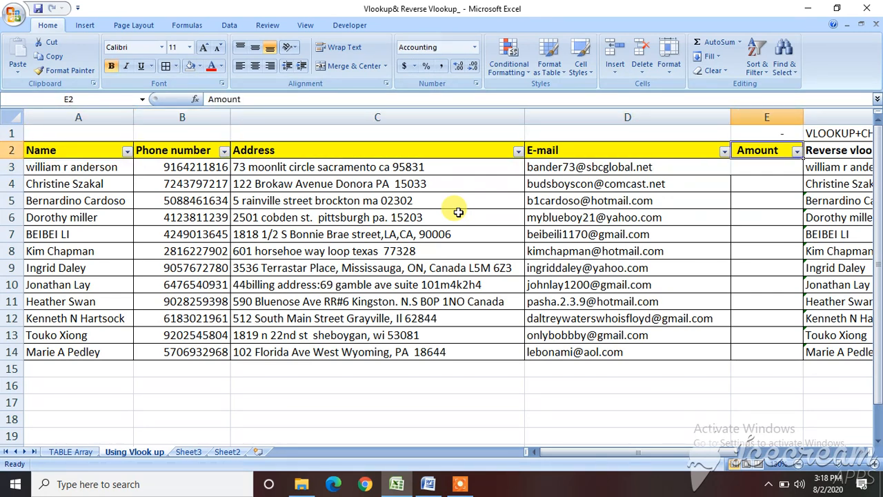
{"action": "left_click", "coordinate": [67, 450]}
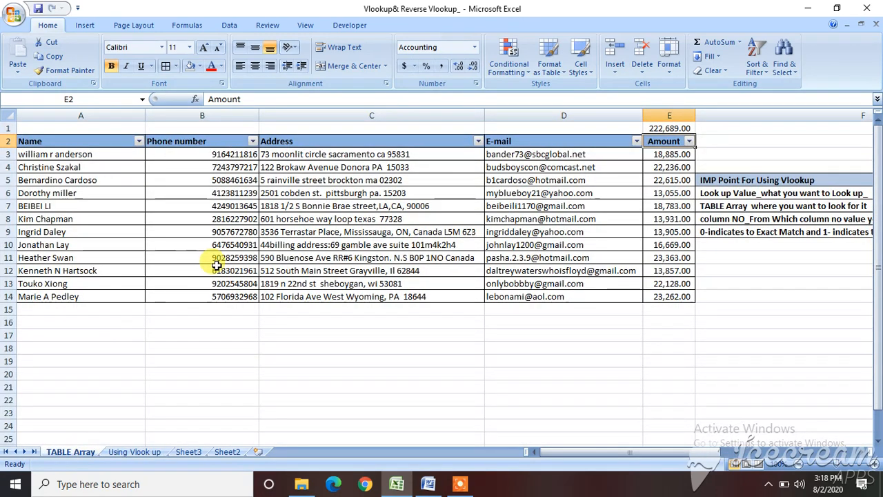
{"action": "key", "text": "ctrl+Page_Down"}
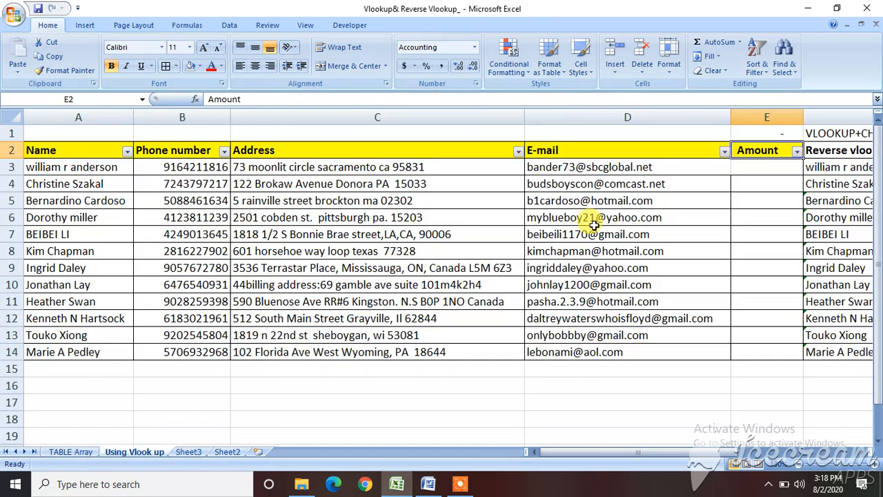
- Start a VLOOKUP formula in E3 of the Using Vlook up sheet with the Phone number column B:B as lookup value
{"action": "left_click", "coordinate": [759, 166]}
{"action": "type", "text": "+VLOOKUP("}
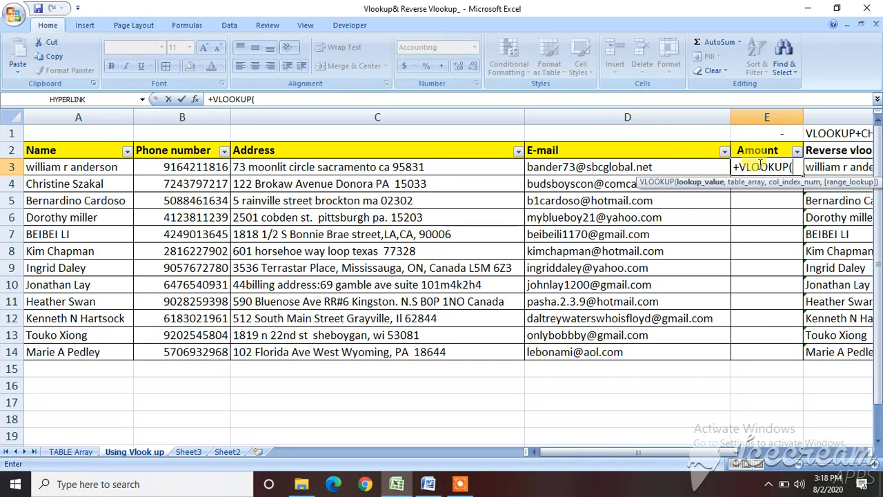
{"action": "left_click", "coordinate": [163, 152]}
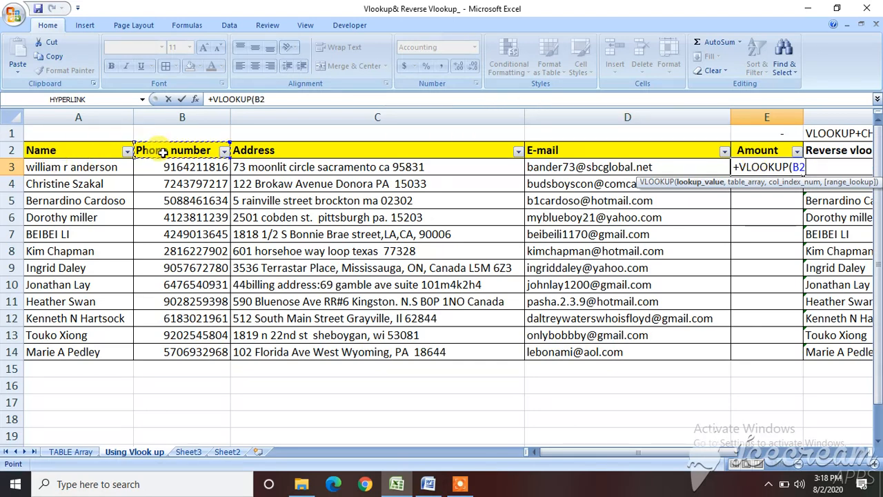
{"action": "key", "text": "ctrl+space"}
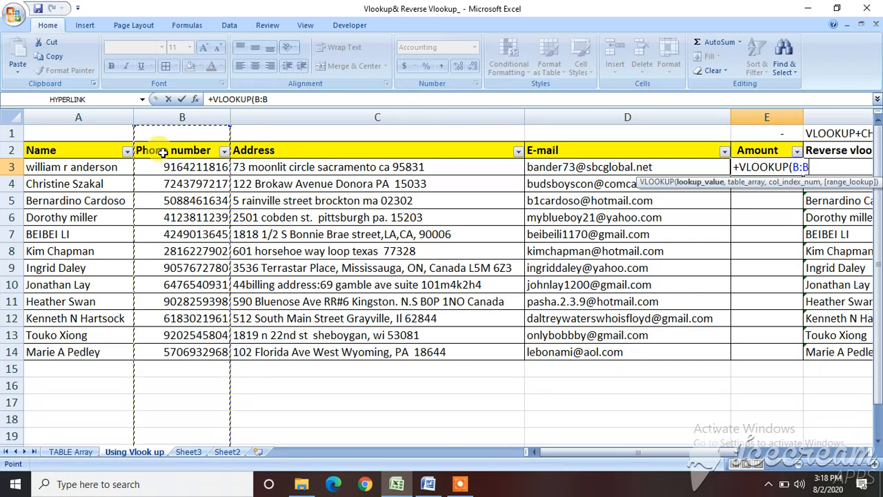
{"action": "type", "text": ","}
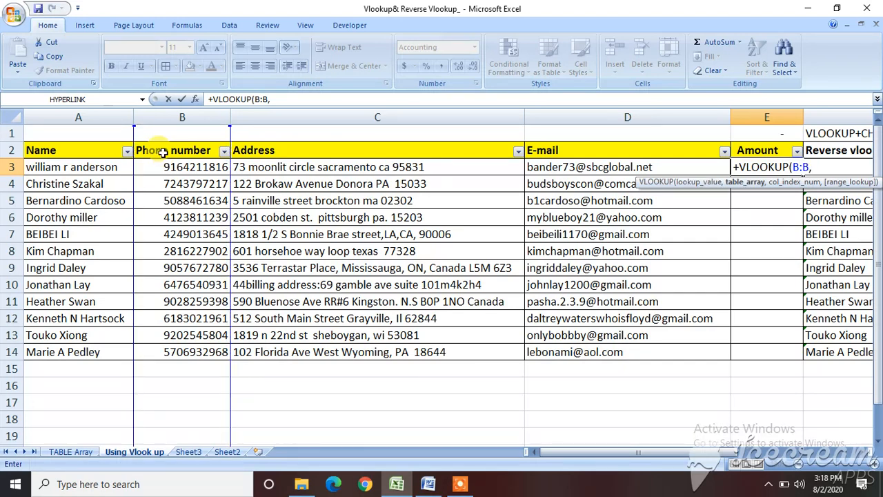
- Complete the E3 formula with B2:E14 of the TABLE Array sheet as table array, column index 4 and range lookup 0
{"action": "left_click", "coordinate": [69, 452]}
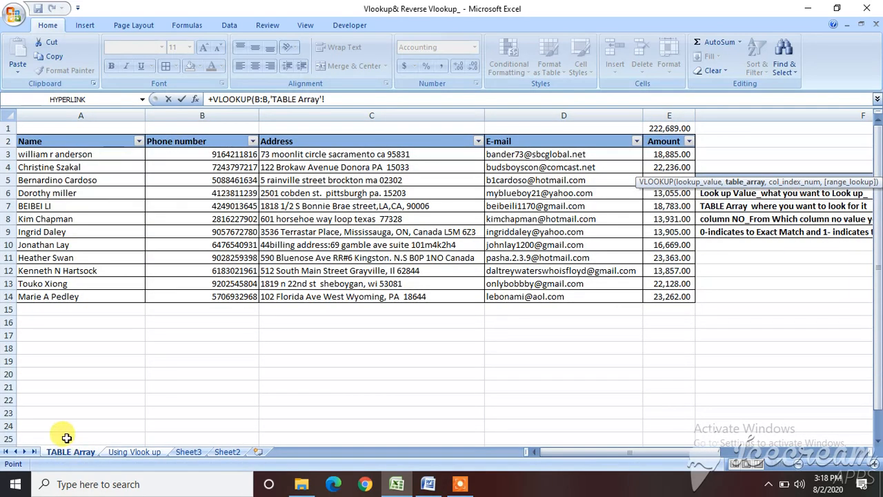
{"action": "key", "text": "Right"}
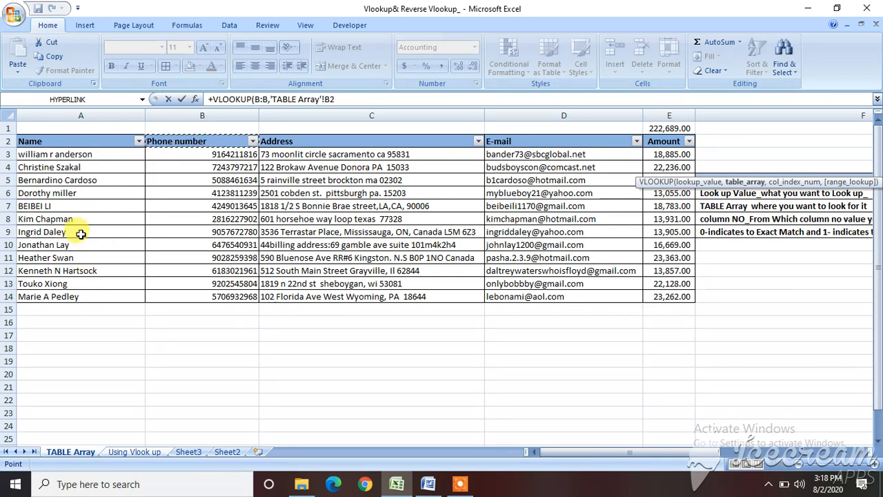
{"action": "key", "text": "ctrl+Up"}
{"action": "key", "text": "shift+Right"}
{"action": "key", "text": "shift+Right"}
{"action": "key", "text": "shift+Right"}
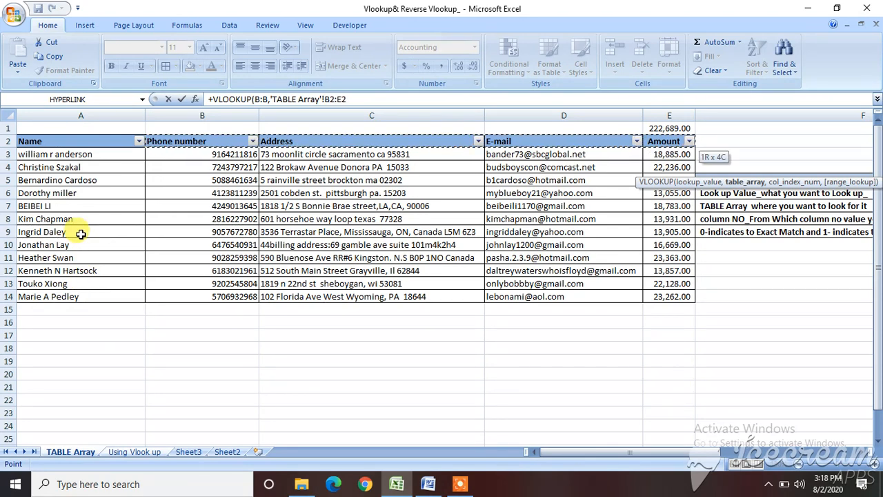
{"action": "key", "text": "ctrl+shift+Down"}
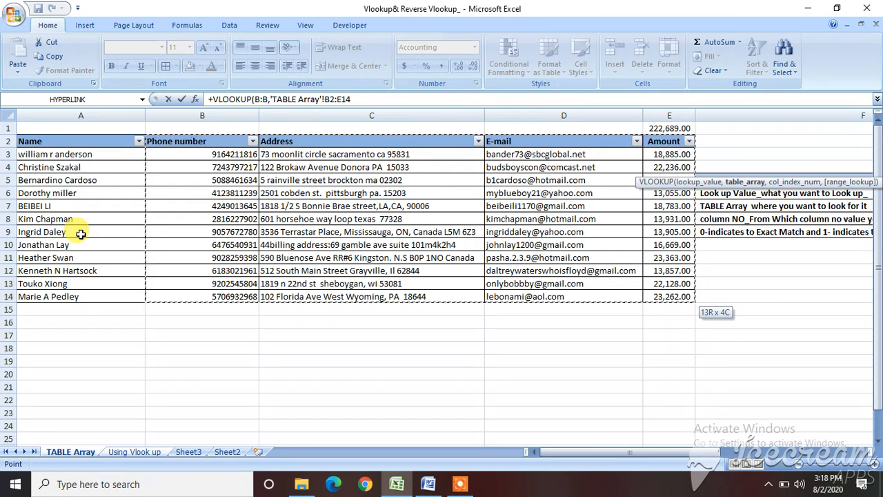
{"action": "type", "text": ","}
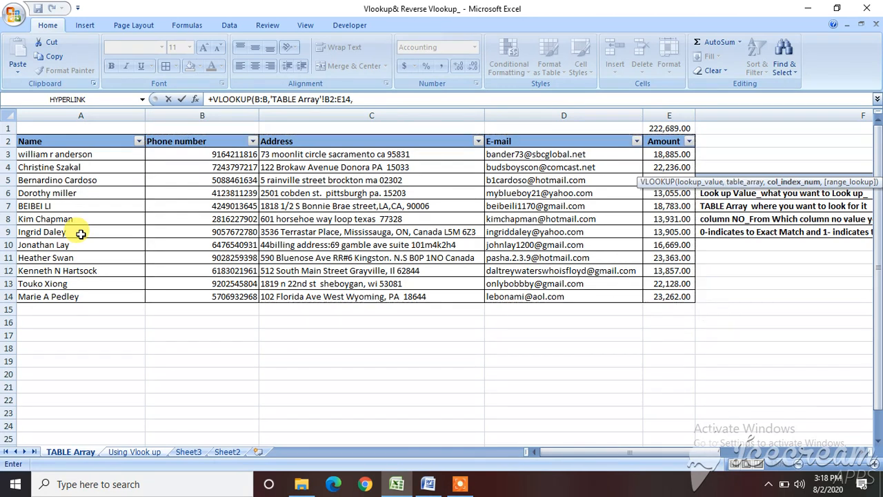
{"action": "type", "text": "4,0"}
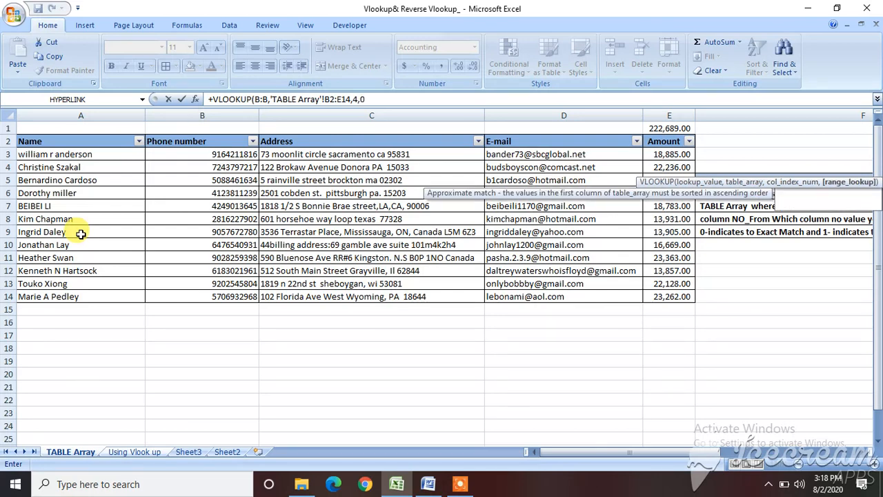
{"action": "key", "text": "Return"}
- Copy the VLOOKUP formula from E3 to the whole Amount range E3:E14
{"action": "key", "text": "Up"}
{"action": "key", "text": "ctrl+c"}
{"action": "key", "text": "Left"}
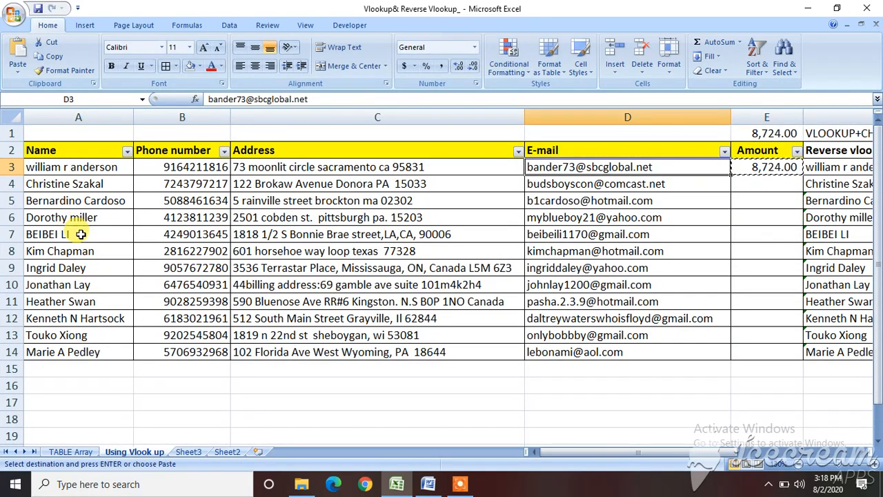
{"action": "key", "text": "ctrl+Down"}
{"action": "key", "text": "Right"}
{"action": "key", "text": "ctrl+shift+Up"}
{"action": "key", "text": "ctrl+v"}
{"action": "key", "text": "Escape"}
- Check the filled formulas in the Amount column and compare the amounts with those on the TABLE Array sheet
{"action": "key", "text": "Up"}
{"action": "key", "text": "Up"}
{"action": "key", "text": "Up"}
{"action": "key", "text": "Up"}
{"action": "key", "text": "Up"}
{"action": "key", "text": "Up"}
{"action": "key", "text": "Up"}
{"action": "key", "text": "Up"}
{"action": "key", "text": "Up"}
{"action": "key", "text": "Up"}
{"action": "key", "text": "Up"}
{"action": "key", "text": "Up"}
{"action": "key", "text": "Up"}
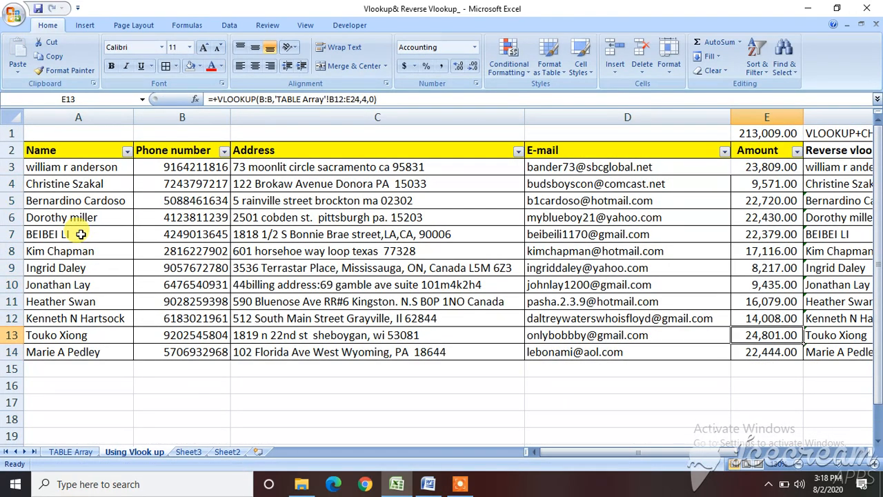
{"action": "key", "text": "Down"}
{"action": "key", "text": "Down"}
{"action": "key", "text": "Up"}
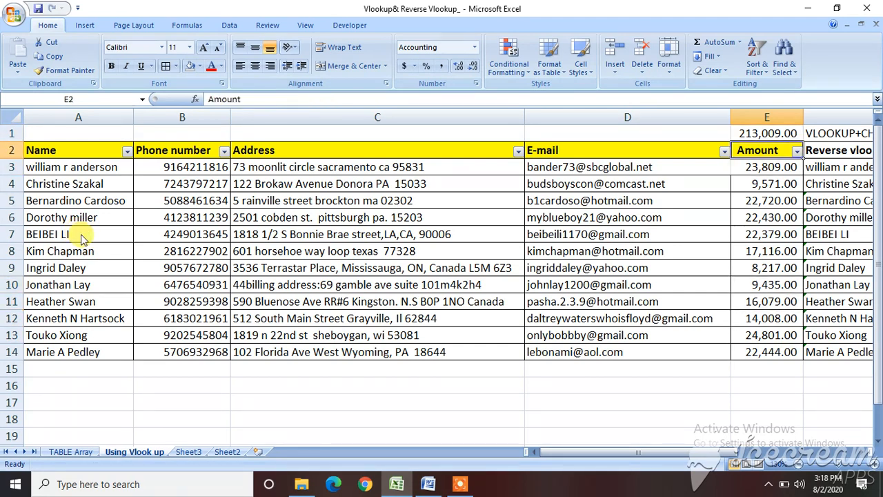
{"action": "key", "text": "Up"}
{"action": "key", "text": "Down"}
{"action": "key", "text": "Down"}
{"action": "key", "text": "Down"}
{"action": "key", "text": "Up"}
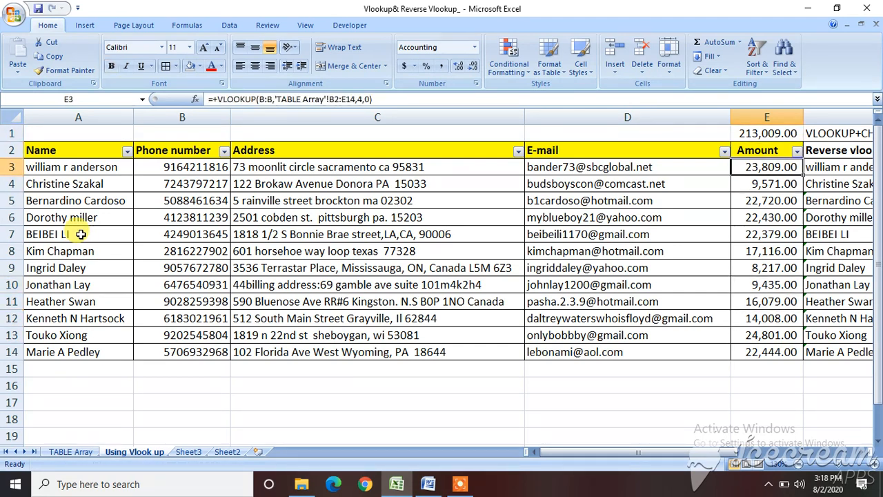
{"action": "key", "text": "ctrl+Page_Up"}
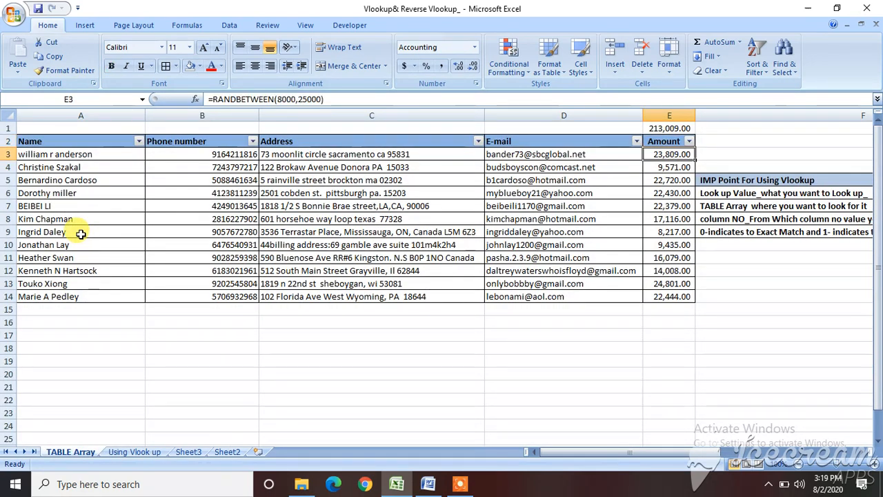
{"action": "key", "text": "ctrl+Page_Down"}
{"action": "key", "text": "Down"}
{"action": "key", "text": "Right"}
{"action": "key", "text": "Right"}
{"action": "key", "text": "Right"}
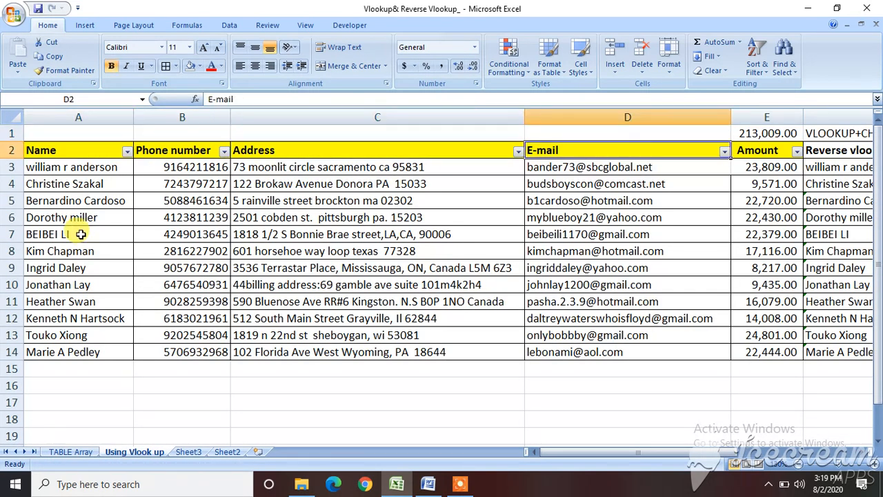
- Delete the phone-number-based VLOOKUP formulas from E3:E14
{"action": "key", "text": "Down"}
{"action": "key", "text": "Right"}
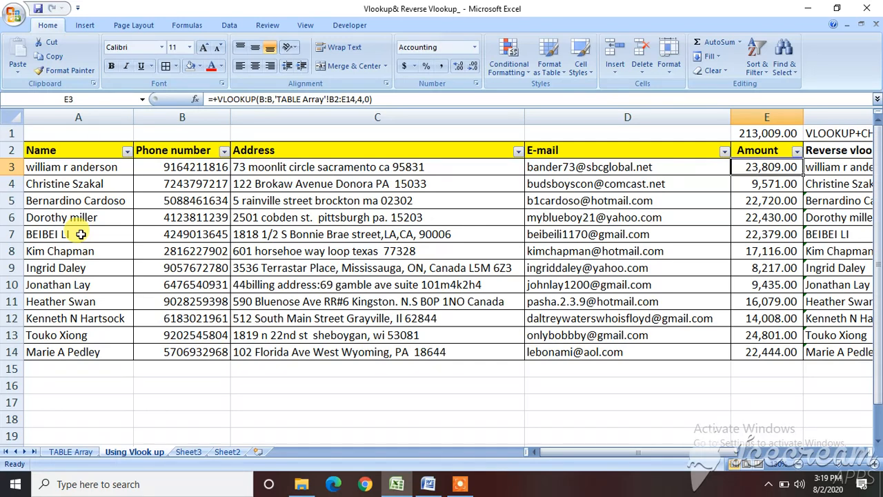
{"action": "key", "text": "ctrl+shift+Down"}
{"action": "key", "text": "Delete"}
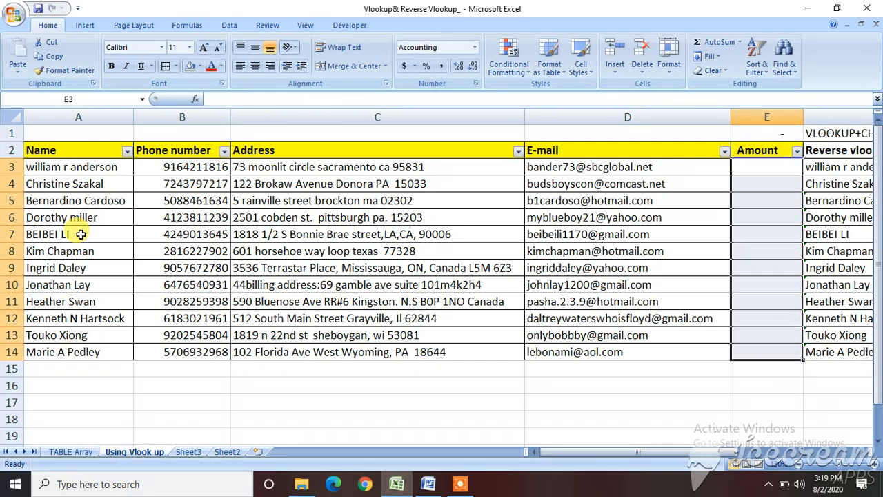
- Start a VLOOKUP formula in E3 of the Amount column with the whole Name column A:A as lookup value
{"action": "type", "text": "+"}
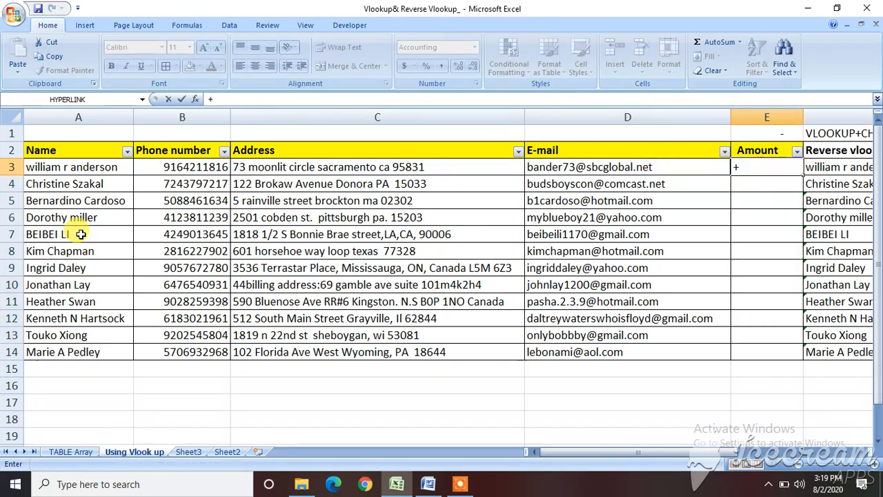
{"action": "type", "text": "vl"}
{"action": "key", "text": "Tab"}
{"action": "key", "text": "Left"}
{"action": "key", "text": "Left"}
{"action": "key", "text": "Left"}
{"action": "key", "text": "Left"}
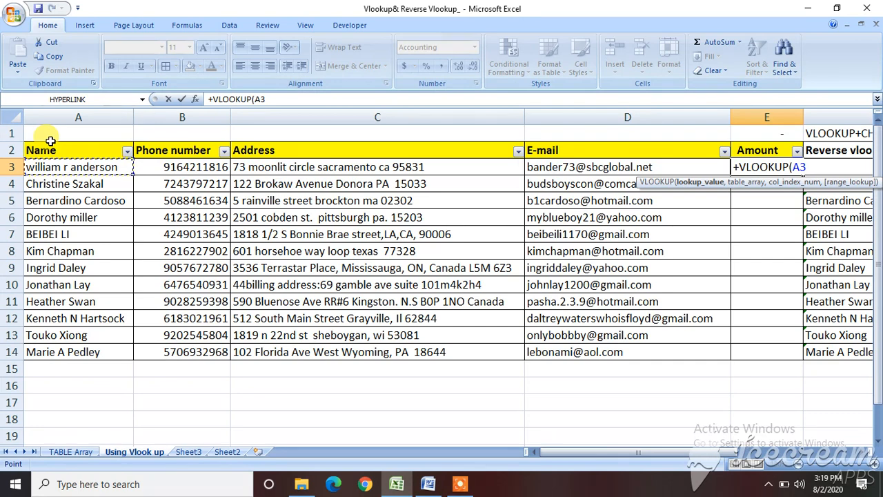
{"action": "key", "text": "ctrl+space"}
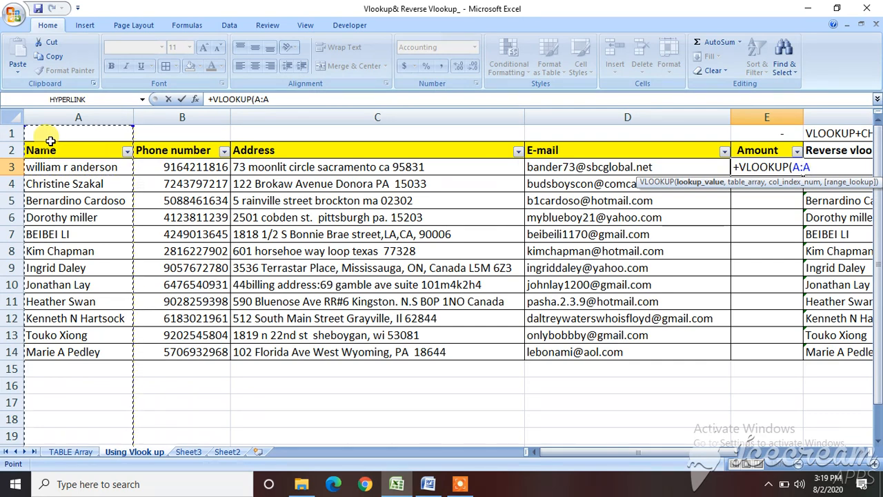
{"action": "type", "text": ","}
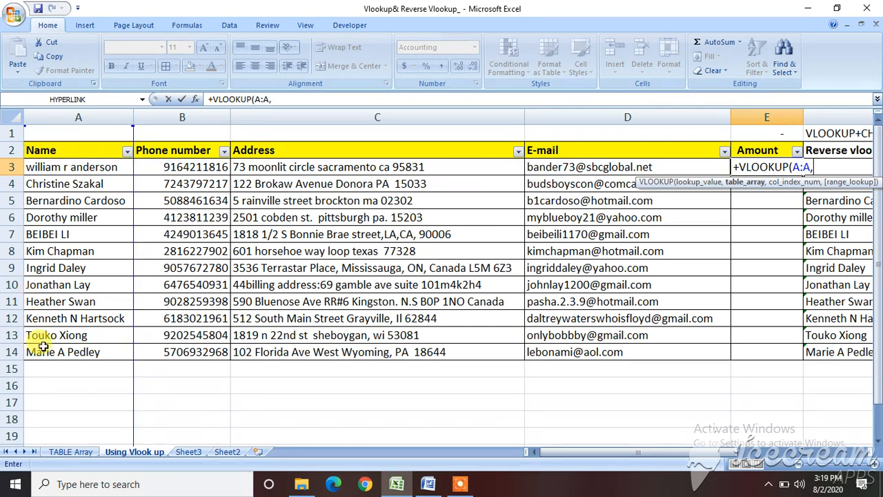
- Complete the E3 formula with A2:E14 of the TABLE Array sheet as table array, column index 5 and range lookup 0
{"action": "left_click", "coordinate": [71, 451]}
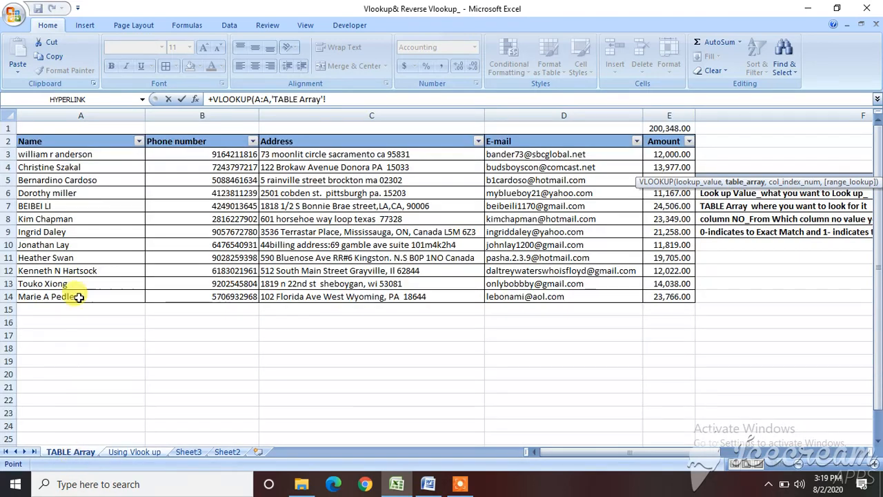
{"action": "left_click", "coordinate": [76, 194]}
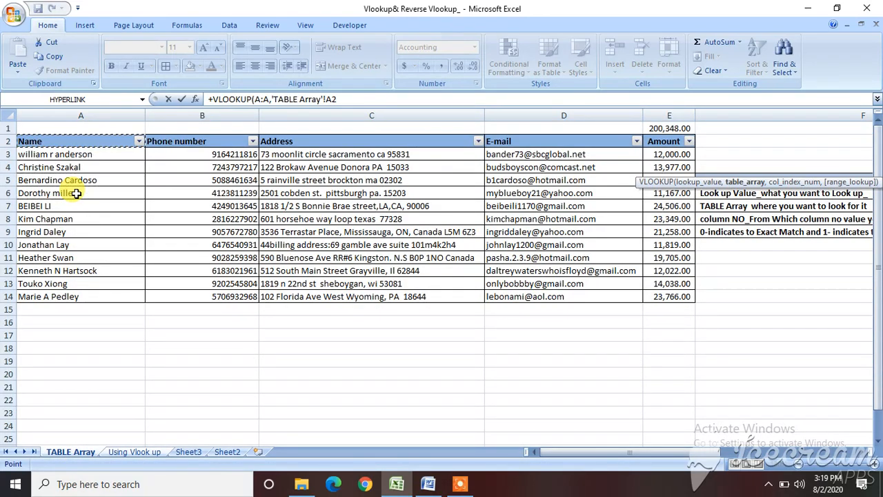
{"action": "key", "text": "shift+Right"}
{"action": "key", "text": "shift+Right"}
{"action": "key", "text": "shift+Right"}
{"action": "key", "text": "shift+Right"}
{"action": "key", "text": "ctrl+shift+Down"}
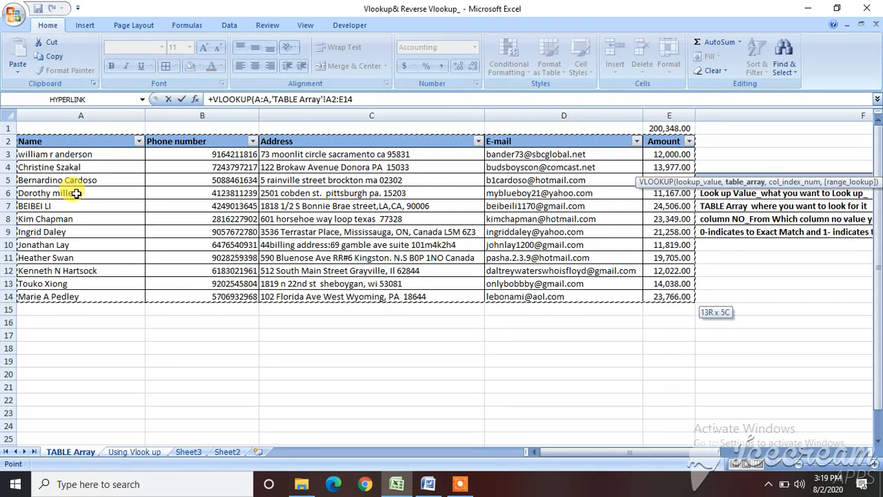
{"action": "type", "text": ","}
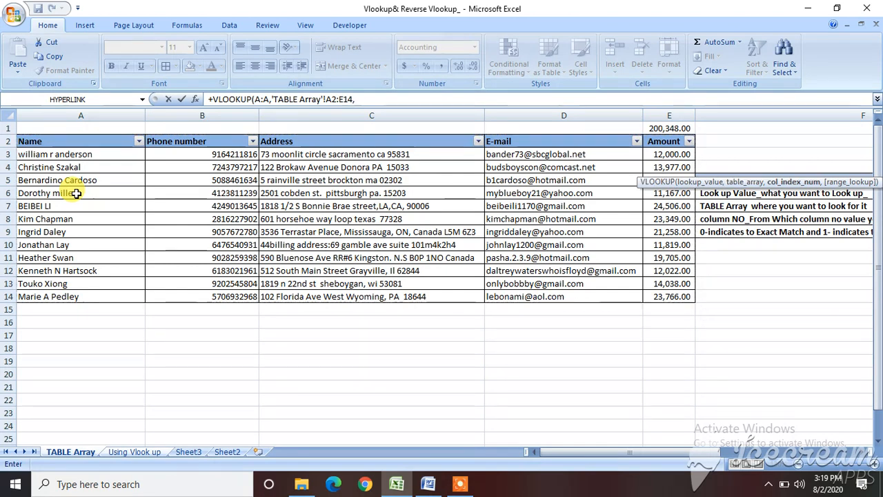
{"action": "type", "text": "5,"}
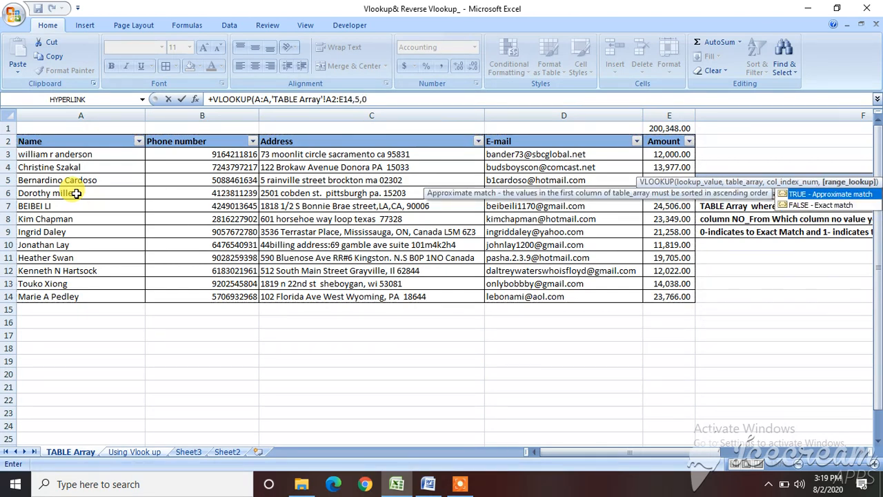
{"action": "type", "text": "0"}
{"action": "key", "text": "Return"}
- Copy the name-based VLOOKUP formula from E3 to the whole Amount range E3:E14
{"action": "key", "text": "Up"}
{"action": "key", "text": "ctrl+c"}
{"action": "key", "text": "Left"}
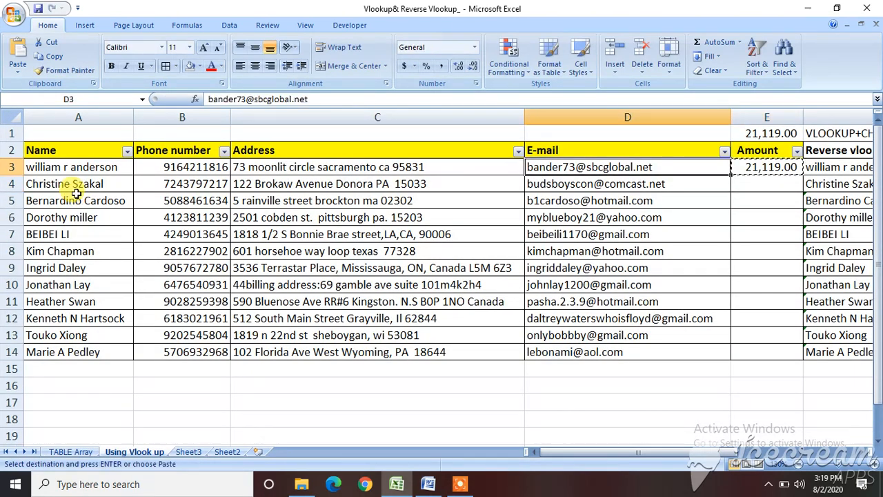
{"action": "key", "text": "ctrl+Down"}
{"action": "key", "text": "Right"}
{"action": "key", "text": "ctrl+shift+Up"}
{"action": "key", "text": "ctrl+v"}
{"action": "key", "text": "Escape"}
- Check the name-based formulas in the Amount column and compare the amounts and total with those on the TABLE Array sheet
{"action": "key", "text": "Up"}
{"action": "key", "text": "Up"}
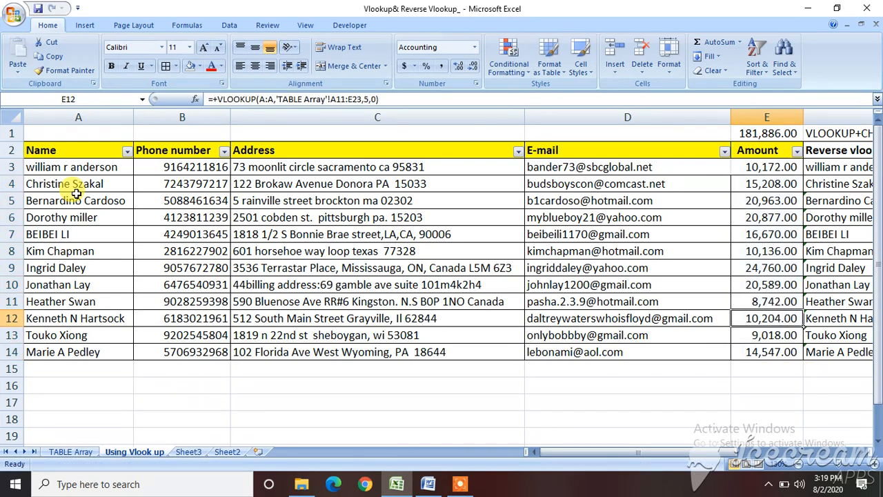
{"action": "key", "text": "ctrl+Up"}
{"action": "key", "text": "Down"}
{"action": "key", "text": "Down"}
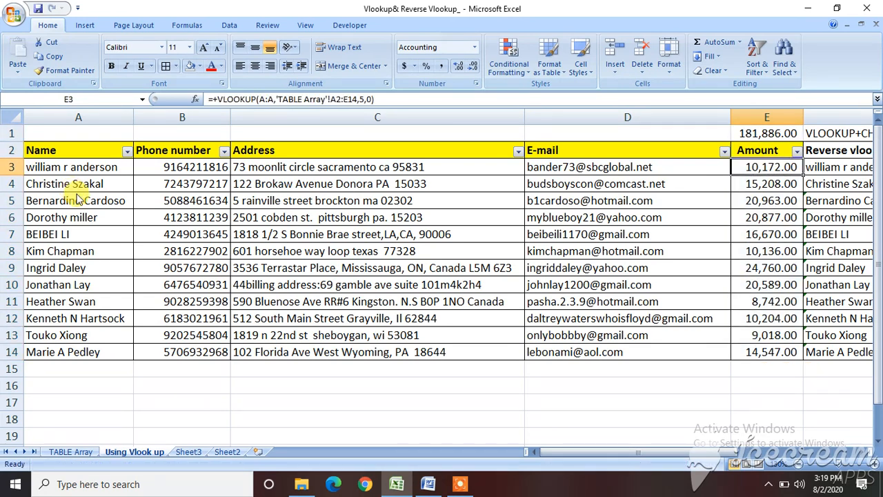
{"action": "key", "text": "ctrl+Page_Up"}
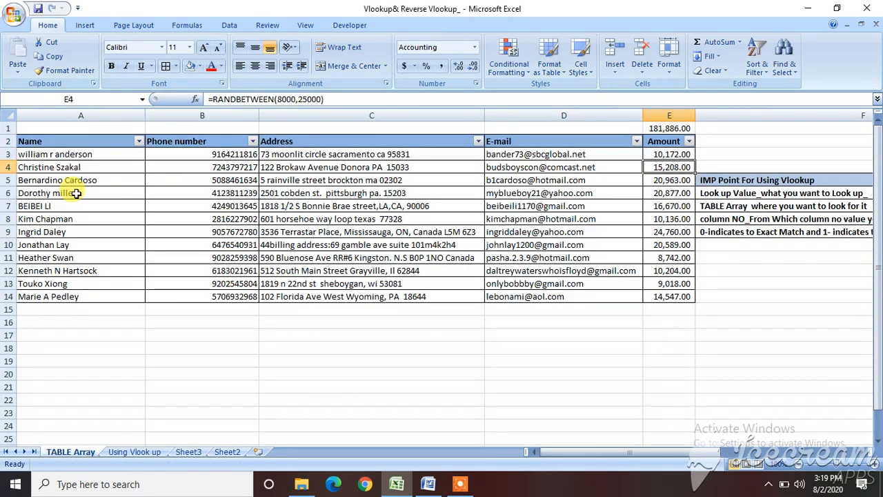
{"action": "key", "text": "ctrl+shift+Down"}
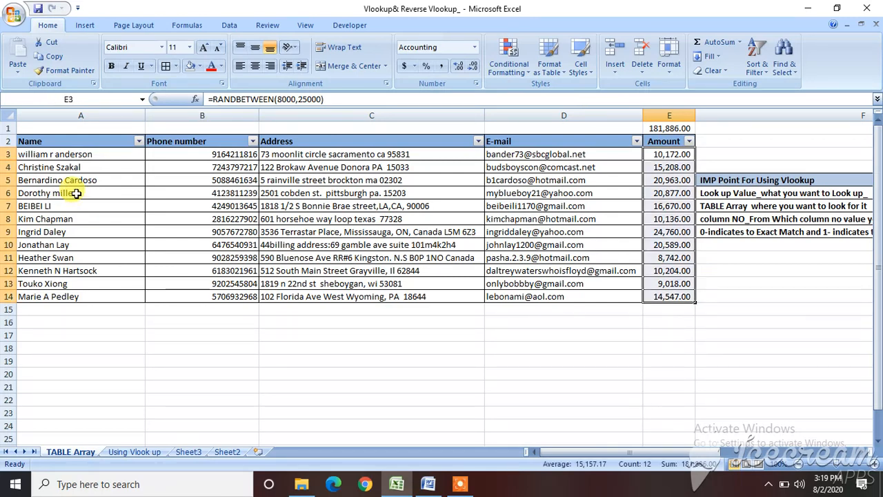
{"action": "key", "text": "Up"}
{"action": "key", "text": "Up"}
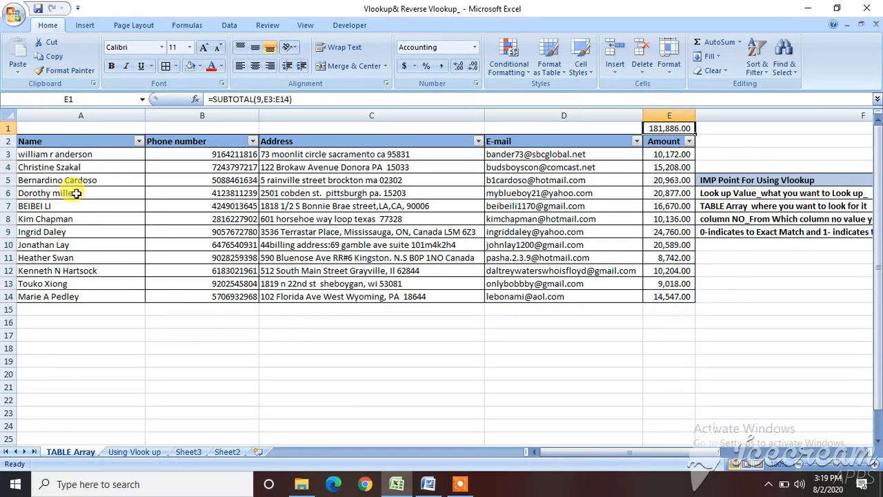
{"action": "key", "text": "ctrl+Page_Down"}
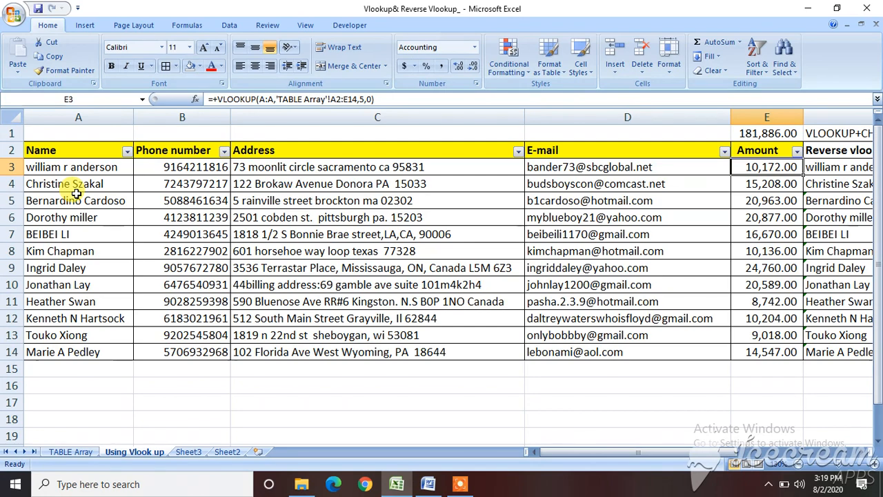
{"action": "key", "text": "ctrl+Page_Up"}
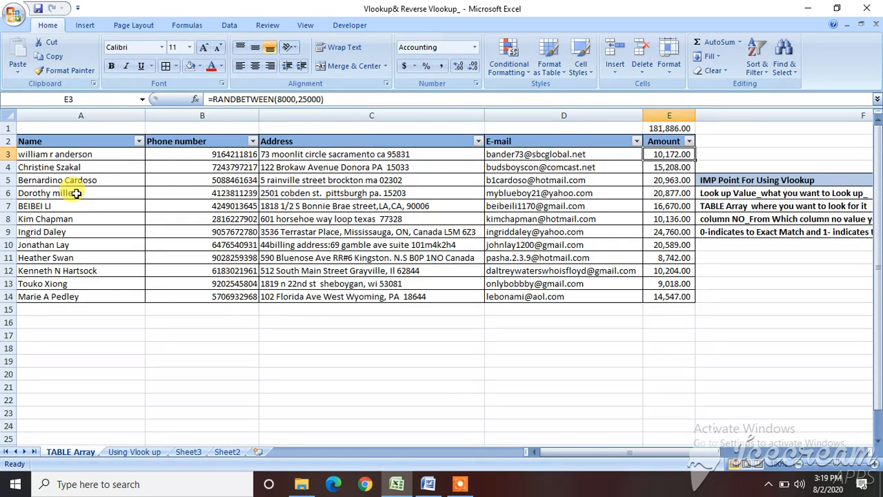
- Examine the Reverse vlook up+ choose columns on the Using Vlook up sheet, including the formula in G3
{"action": "key", "text": "ctrl+Page_Down"}
{"action": "key", "text": "Right"}
{"action": "key", "text": "Up"}
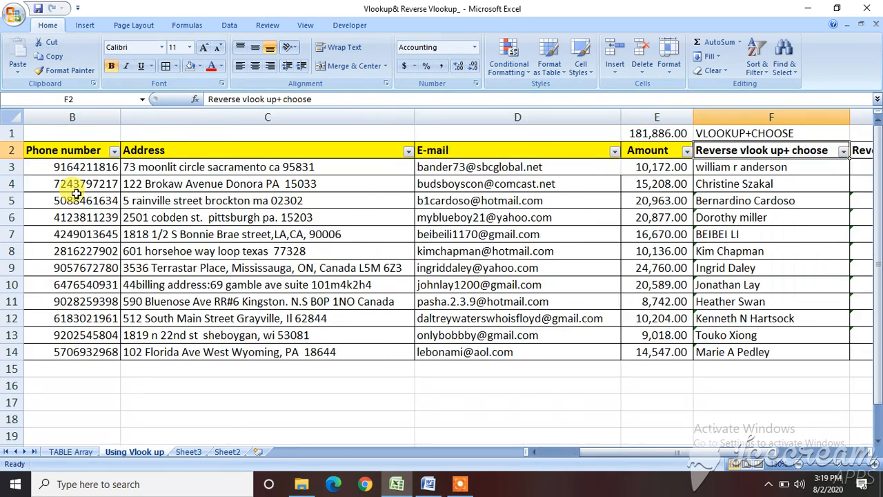
{"action": "key", "text": "Right"}
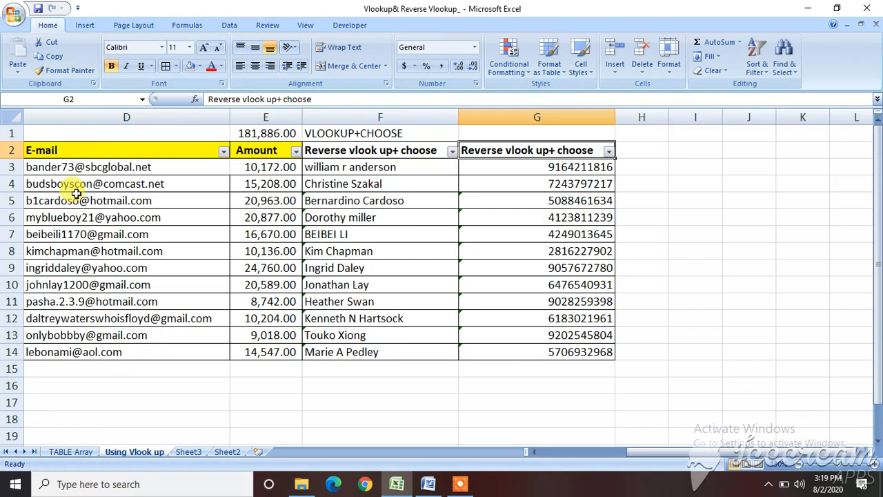
{"action": "key", "text": "Down"}
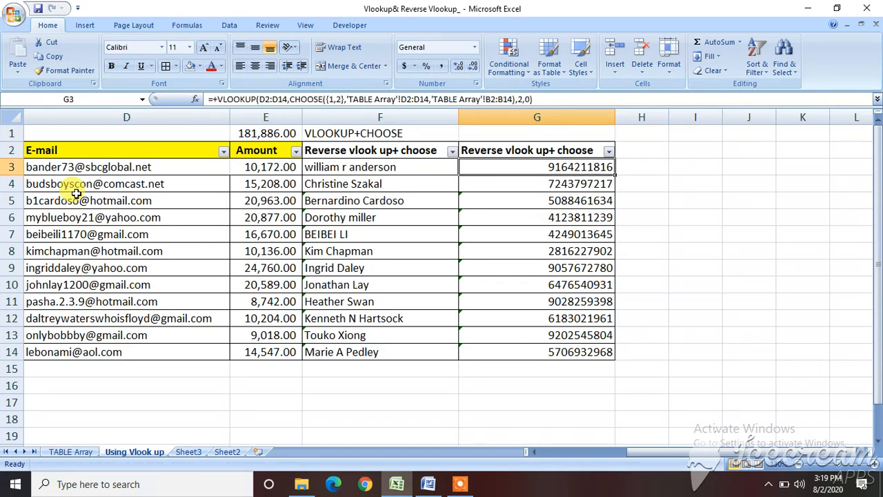
{"action": "key", "text": "ctrl+Page_Down"}
{"action": "key", "text": "ctrl+Page_Up"}
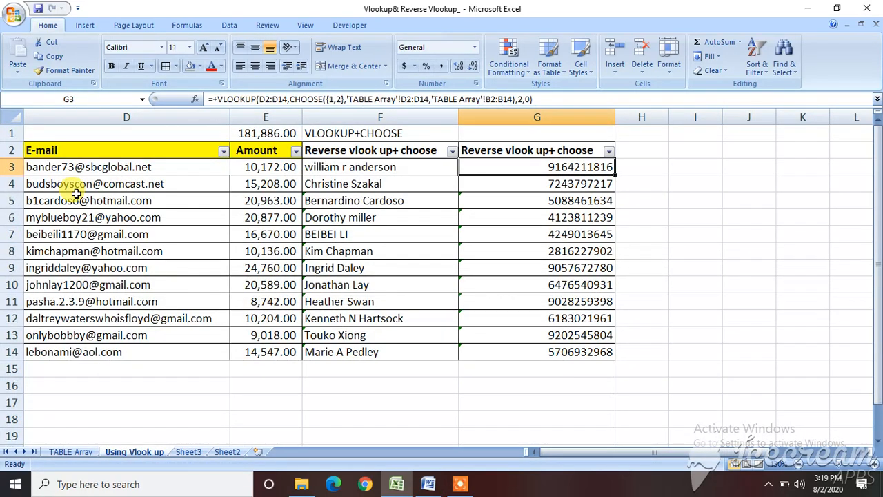
- Review the lookup value entry and its reminder in the IMP Point For Using Vlookup notes on the TABLE Array sheet
{"action": "key", "text": "ctrl+Page_Up"}
{"action": "key", "text": "Right"}
{"action": "key", "text": "Right"}
{"action": "key", "text": "Down"}
{"action": "key", "text": "Left"}
{"action": "key", "text": "Down"}
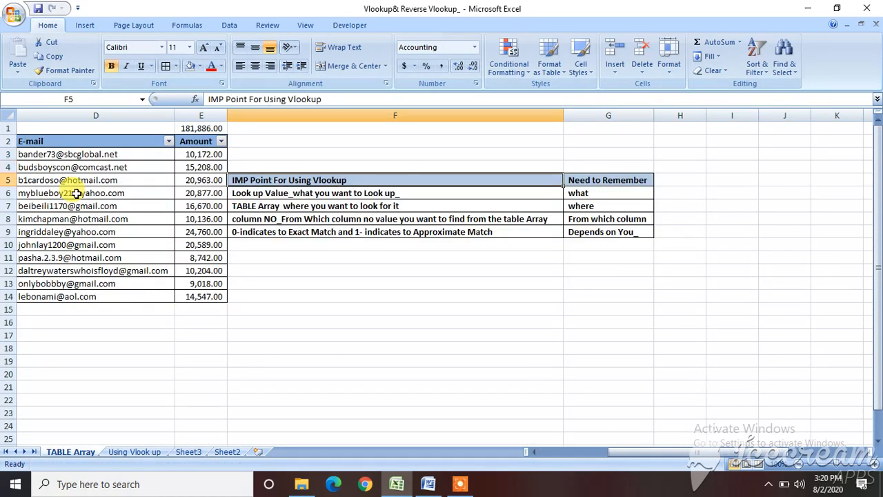
{"action": "key", "text": "Right"}
{"action": "key", "text": "Left"}
{"action": "key", "text": "Down"}
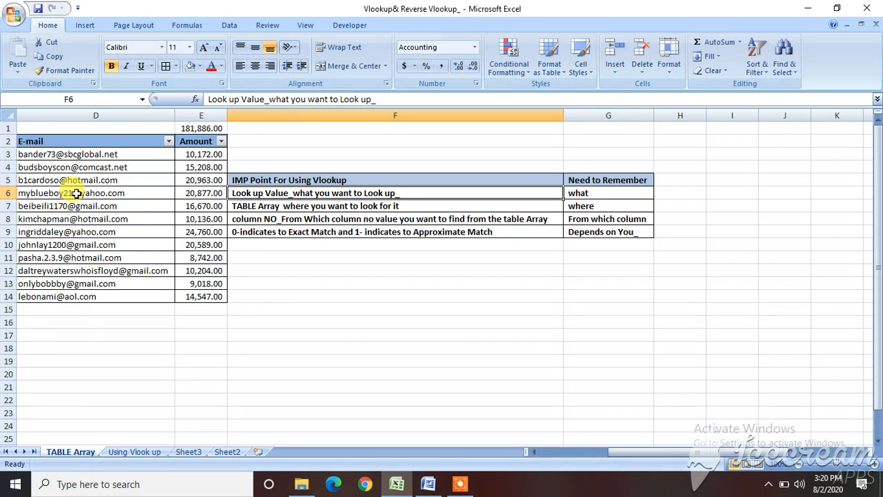
{"action": "key", "text": "Right"}
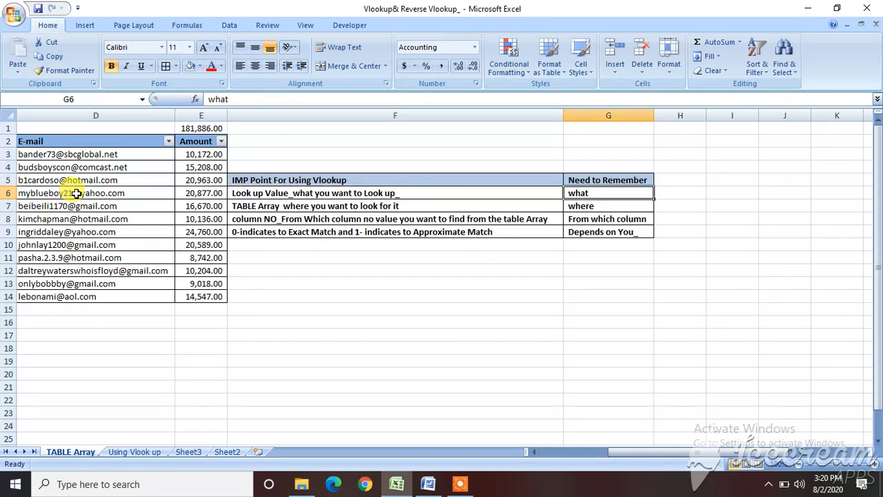
{"action": "key", "text": "Up"}
{"action": "key", "text": "Down"}
{"action": "key", "text": "Up"}
{"action": "key", "text": "Down"}
{"action": "key", "text": "Left"}
- Review the table array, column number and match type entries of the VLOOKUP notes with their reminders
{"action": "key", "text": "Down"}
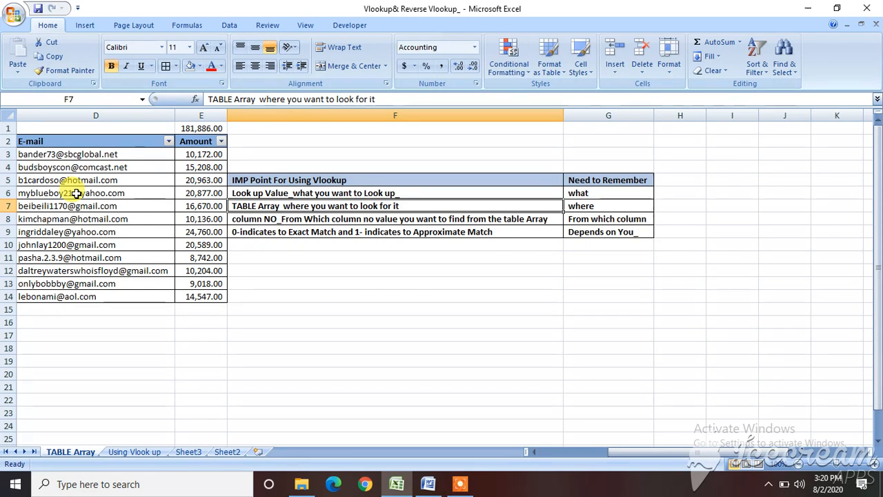
{"action": "key", "text": "Right"}
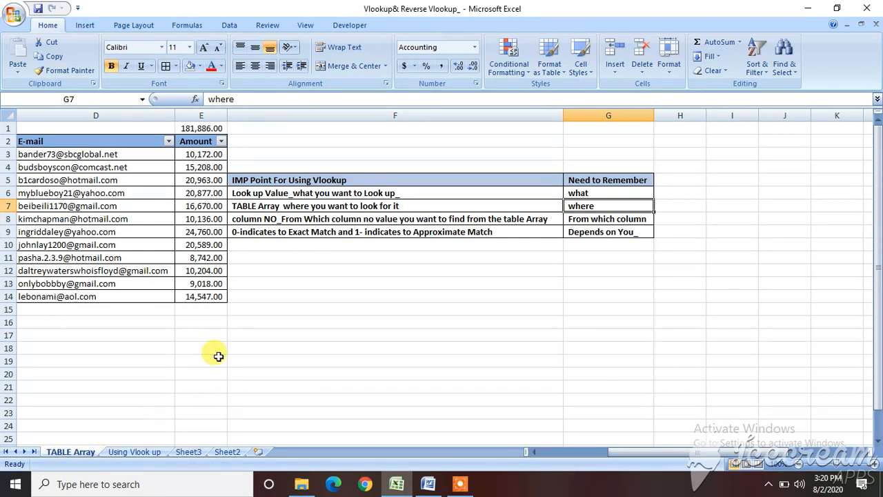
{"action": "left_click", "coordinate": [336, 221]}
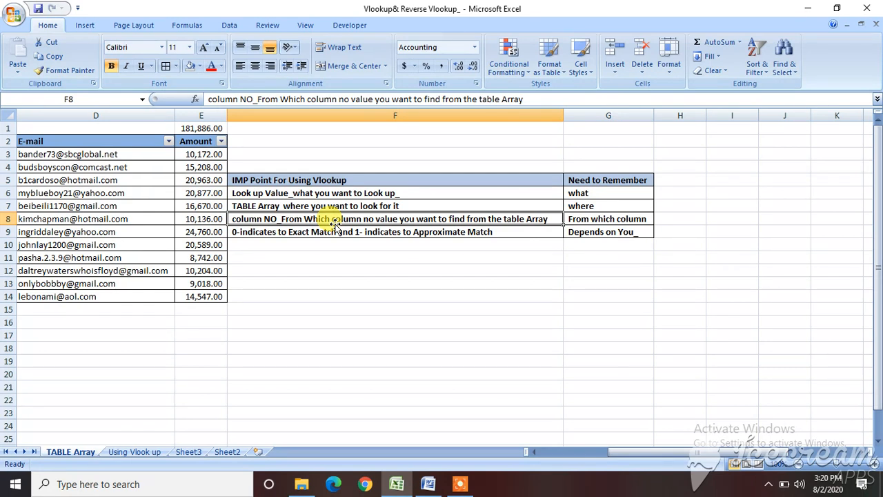
{"action": "left_click", "coordinate": [296, 235]}
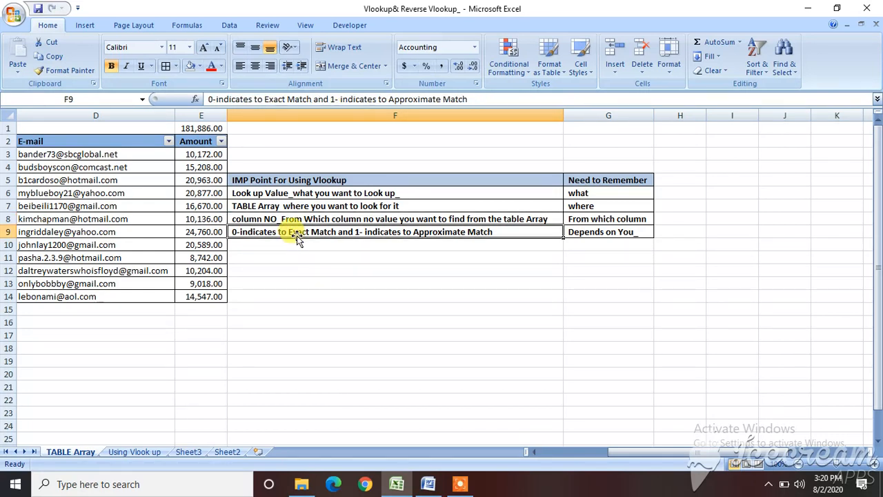
{"action": "left_click", "coordinate": [624, 231]}
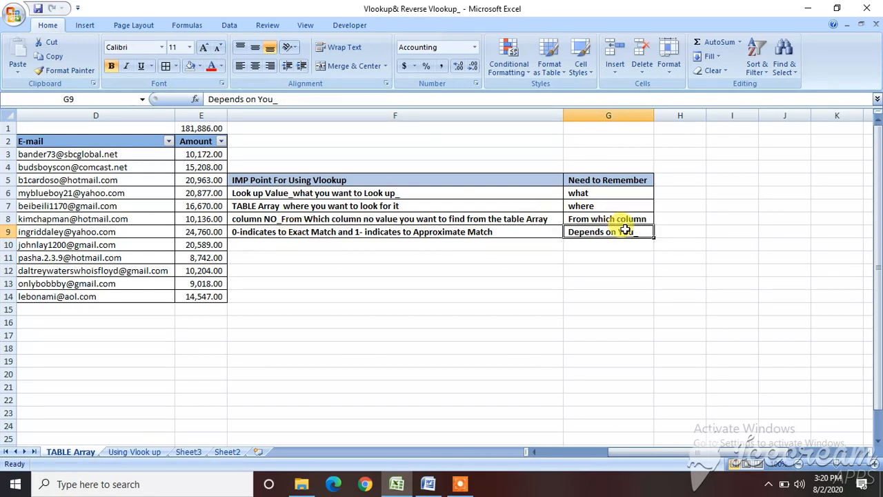